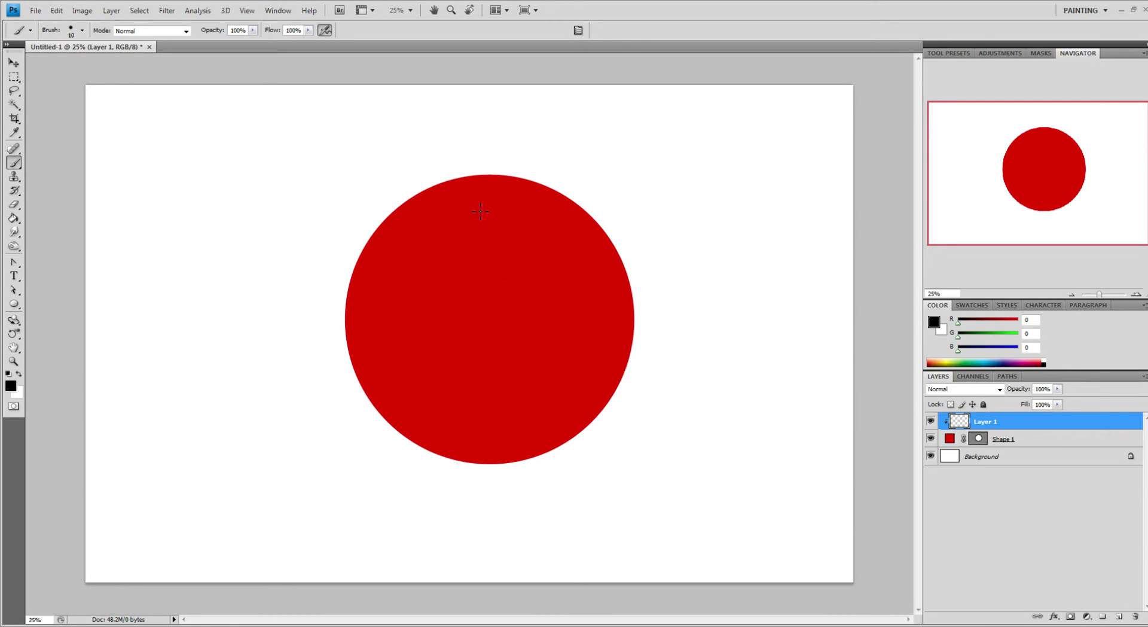
# Release Layer 1's clipping mask from Shape 1 and clip the layer to the shape again
pyautogui.click(1030, 443)
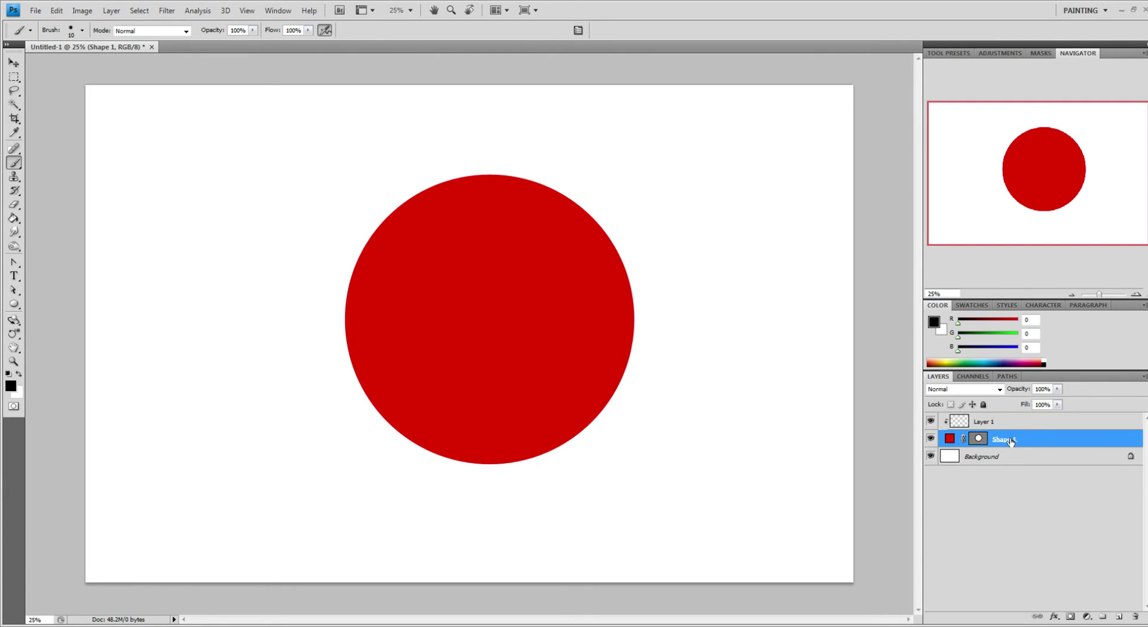
pyautogui.click(978, 422)
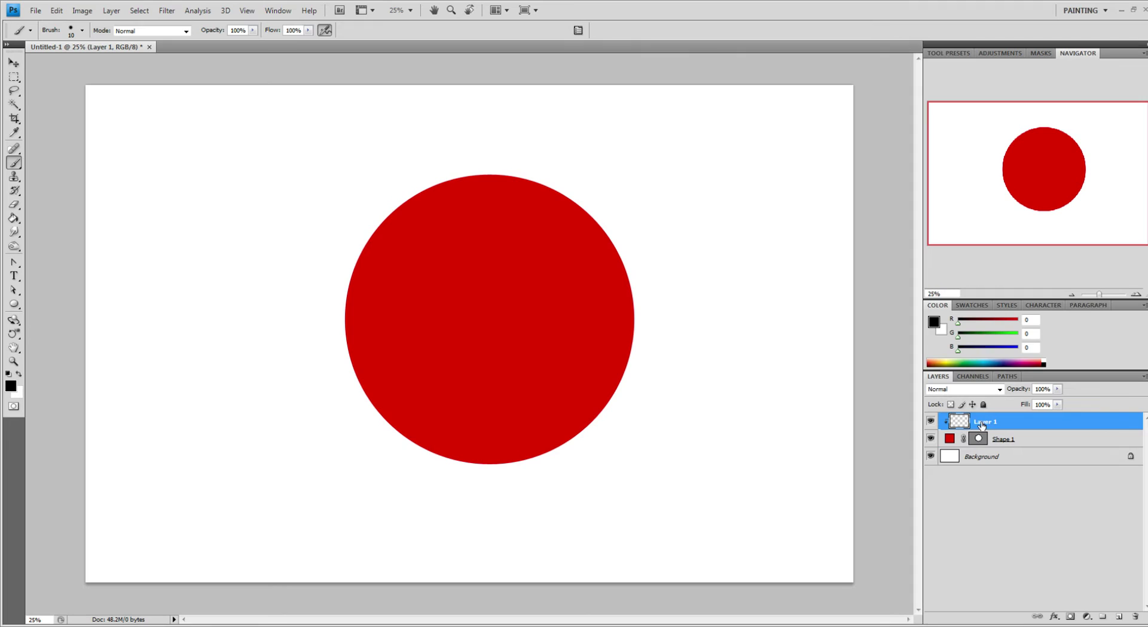
pyautogui.keyDown('alt'); pyautogui.click(1051, 429); pyautogui.keyUp('alt')
pyautogui.keyDown('alt'); pyautogui.click(1052, 428); pyautogui.keyUp('alt')
# Scribble black brush strokes across the red circle and past its edges on the clipped Layer 1
pyautogui.click(12, 388)
pyautogui.moveTo(971, 288); pyautogui.dragTo(971, 279)
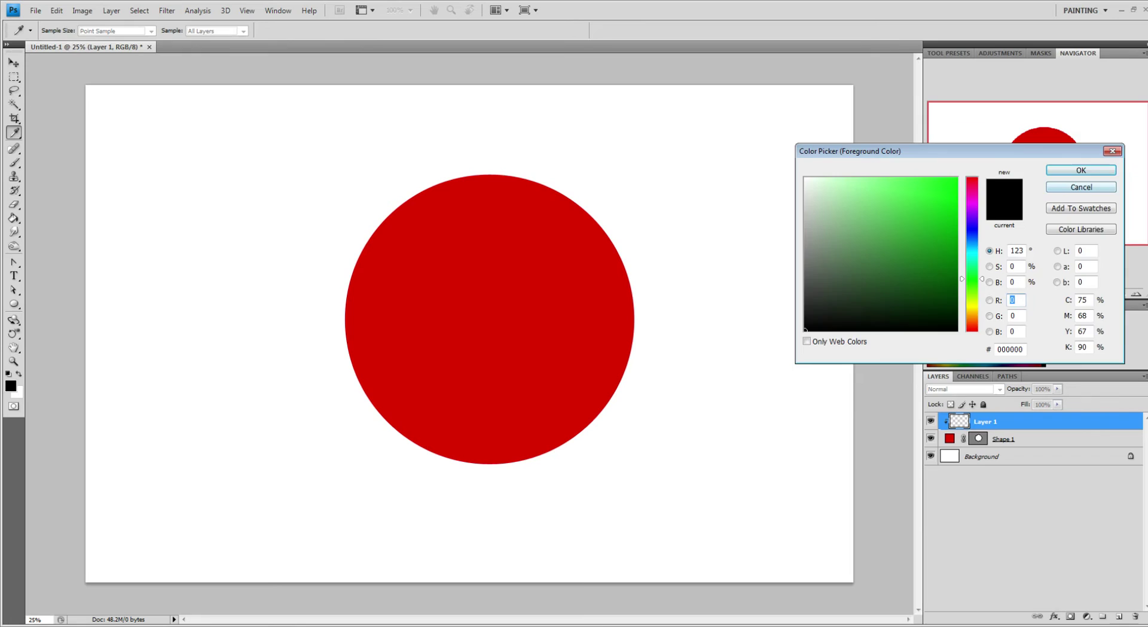
pyautogui.press('Return')
pyautogui.moveTo(722, 166)
pyautogui.mouseDown()
pyautogui.moveTo(259, 472)
pyautogui.moveTo(717, 239)
pyautogui.mouseUp()
pyautogui.moveTo(717, 238)
pyautogui.mouseDown()
pyautogui.moveTo(538, 368)
pyautogui.moveTo(406, 496)
pyautogui.mouseUp()
pyautogui.moveTo(407, 496)
pyautogui.mouseDown()
pyautogui.moveTo(696, 341)
pyautogui.moveTo(464, 475)
pyautogui.mouseUp()
pyautogui.moveTo(465, 475)
pyautogui.mouseDown()
pyautogui.moveTo(757, 229)
pyautogui.moveTo(414, 409)
pyautogui.moveTo(629, 217)
pyautogui.moveTo(422, 306)
pyautogui.moveTo(627, 171)
pyautogui.moveTo(315, 350)
pyautogui.mouseUp()
# Set the foreground colour to bright green (RGB 0, 252, 12) and scribble over the circle on Layer 1
pyautogui.click(934, 322)
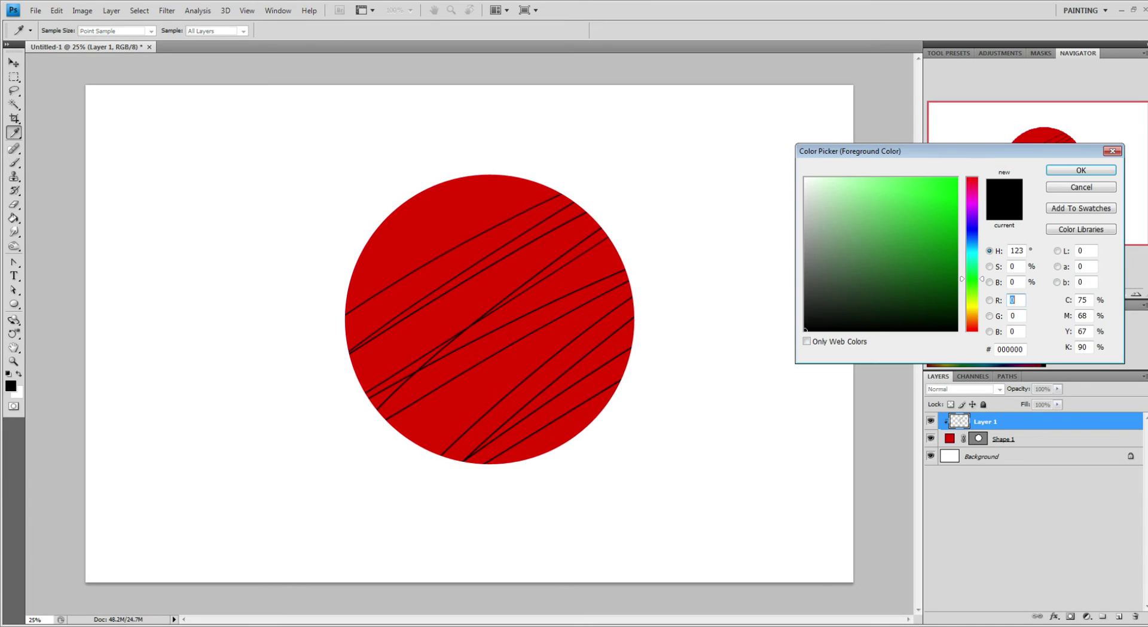
pyautogui.moveTo(940, 228); pyautogui.dragTo(959, 180)
pyautogui.click(1070, 172)
pyautogui.moveTo(684, 185)
pyautogui.mouseDown()
pyautogui.moveTo(370, 441)
pyautogui.moveTo(436, 533)
pyautogui.moveTo(654, 356)
pyautogui.moveTo(562, 442)
pyautogui.moveTo(616, 239)
pyautogui.moveTo(584, 197)
pyautogui.moveTo(464, 210)
pyautogui.moveTo(358, 287)
pyautogui.moveTo(354, 253)
pyautogui.moveTo(359, 299)
pyautogui.moveTo(489, 248)
pyautogui.moveTo(517, 459)
pyautogui.moveTo(530, 365)
pyautogui.mouseUp()
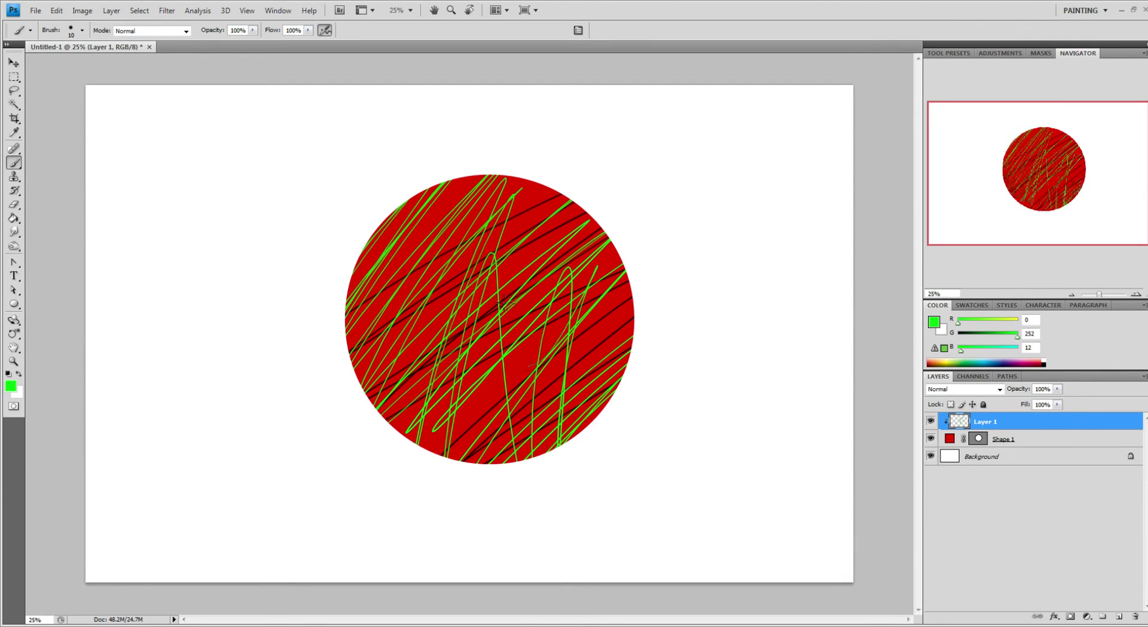
pyautogui.moveTo(497, 318)
pyautogui.mouseDown()
pyautogui.moveTo(470, 364)
pyautogui.moveTo(587, 328)
pyautogui.mouseUp()
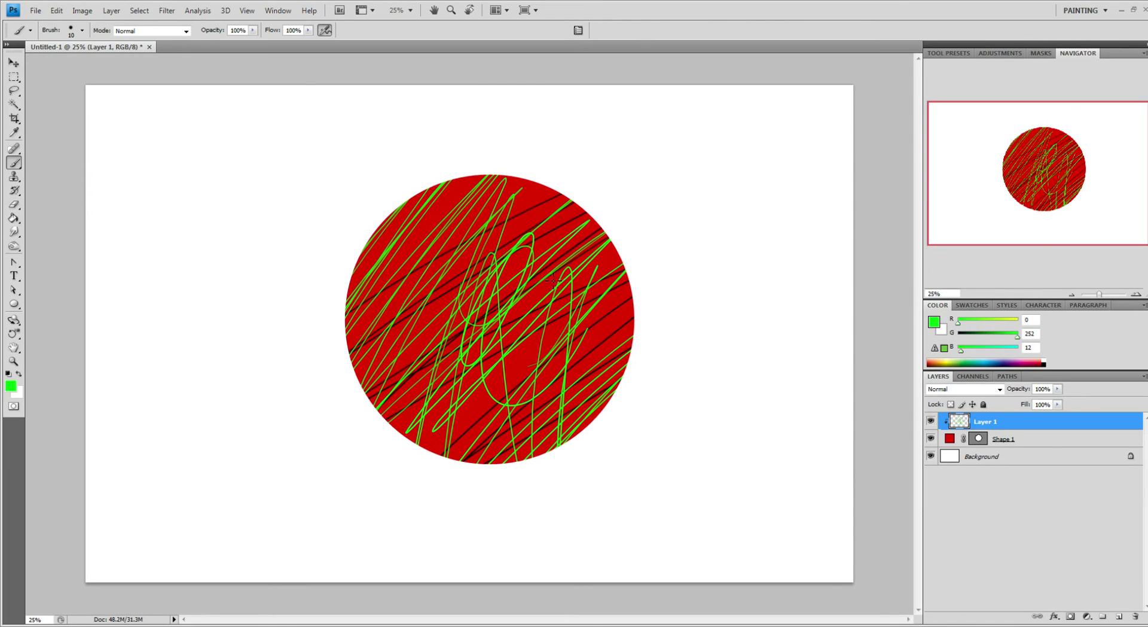
# Hide and show Layer 1, and release and reapply its clipping to Shape 1 to compare the strokes
pyautogui.click(931, 421)
pyautogui.click(930, 421)
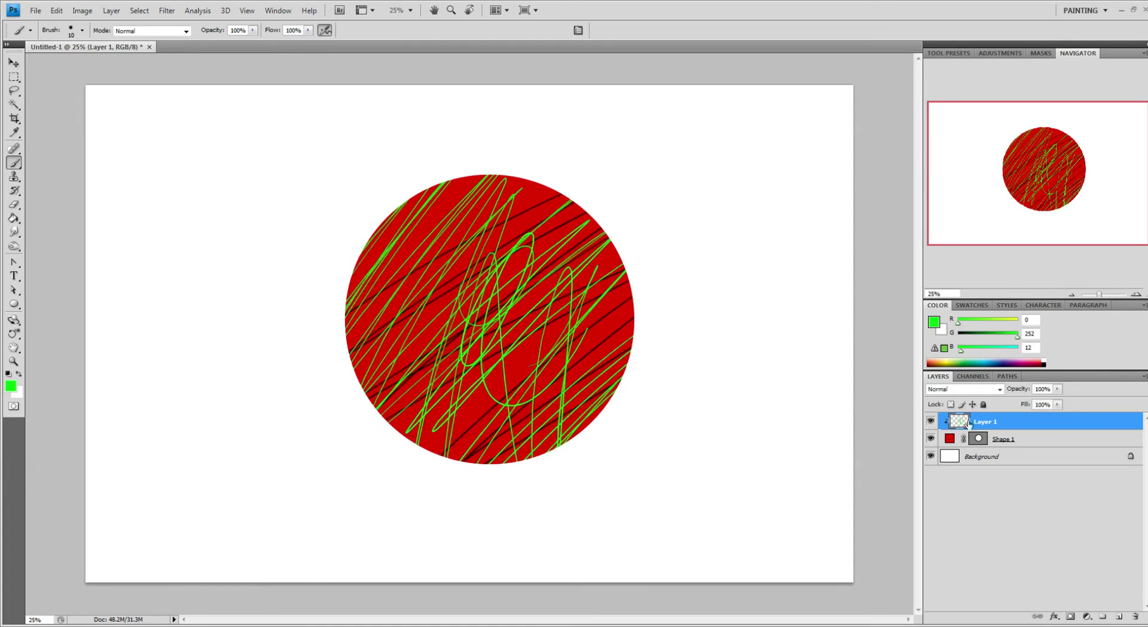
pyautogui.keyDown('alt'); pyautogui.click(1041, 430); pyautogui.keyUp('alt')
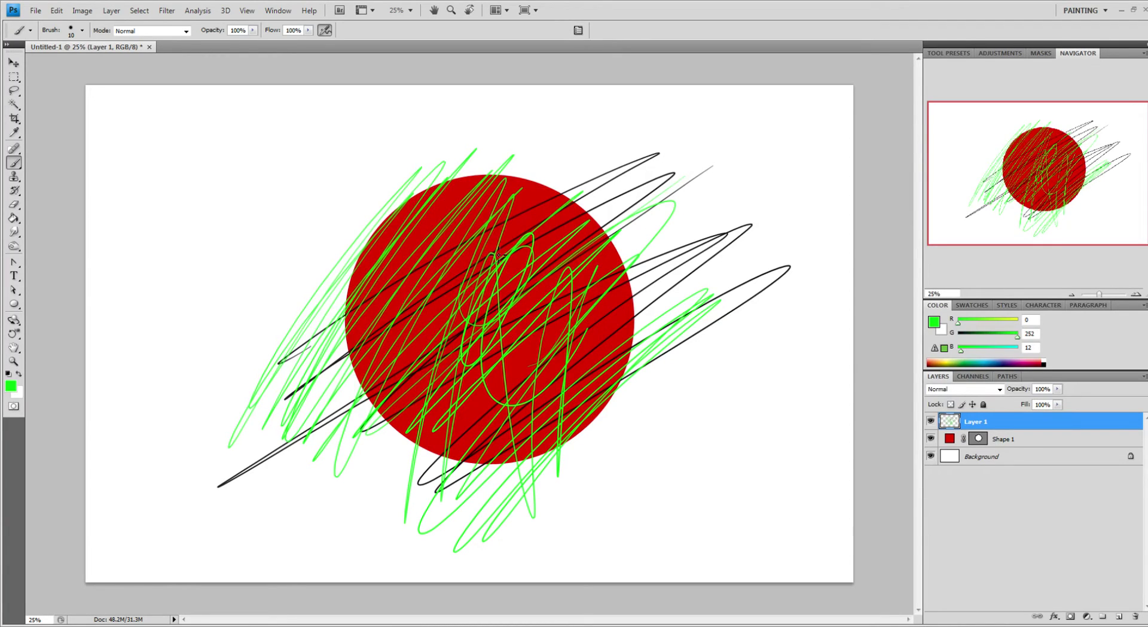
pyautogui.keyDown('alt'); pyautogui.click(1037, 429); pyautogui.keyUp('alt')
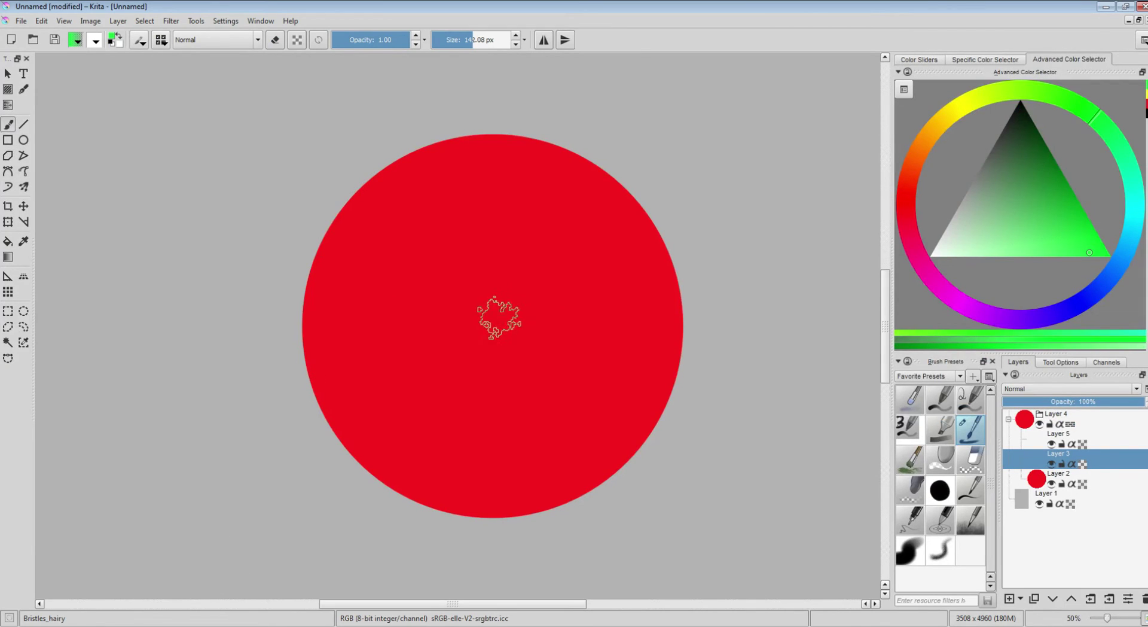
# Switch to Krita, reduce the brush size, and enable inherit alpha on Layers 5 and 3 above the circle in the group
pyautogui.keyDown('shift'); pyautogui.moveTo(611, 275); pyautogui.dragTo(542, 285); pyautogui.keyUp('shift')
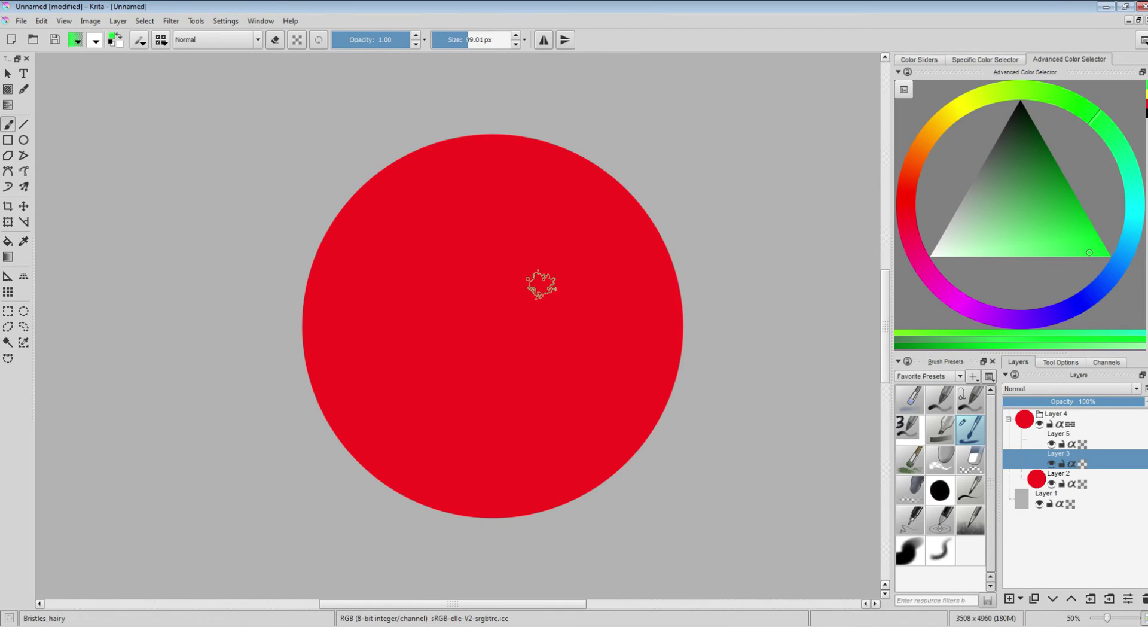
pyautogui.click(1076, 419)
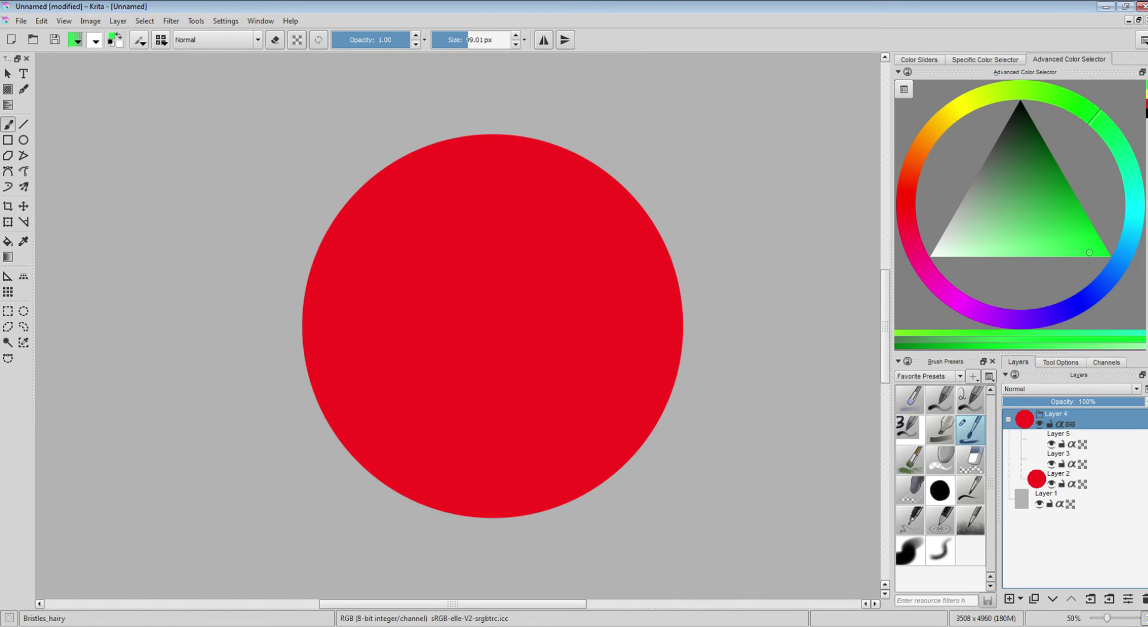
pyautogui.click(1076, 477)
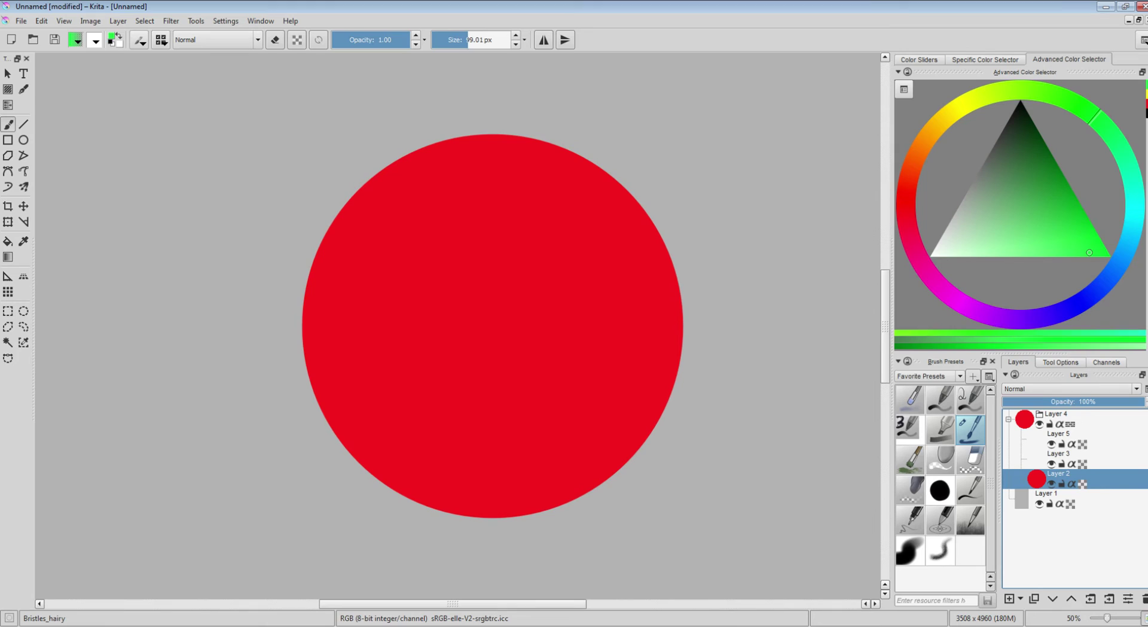
pyautogui.moveTo(1058, 435)
pyautogui.moveTo(1059, 454)
# Undo a test stroke on Layer 2 and scribble green strokes across the red circle on Layer 3
pyautogui.moveTo(748, 140)
pyautogui.mouseDown()
pyautogui.moveTo(615, 245)
pyautogui.moveTo(302, 428)
pyautogui.moveTo(245, 529)
pyautogui.moveTo(486, 417)
pyautogui.mouseUp()
pyautogui.hotkey('ctrl', 'z')
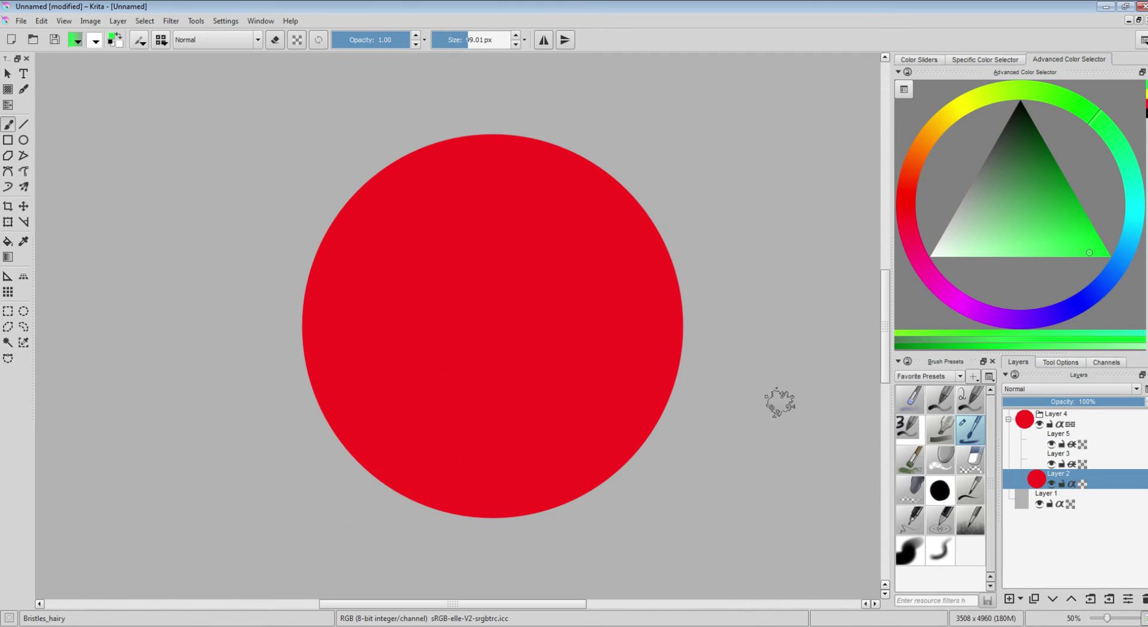
pyautogui.press('pageup')
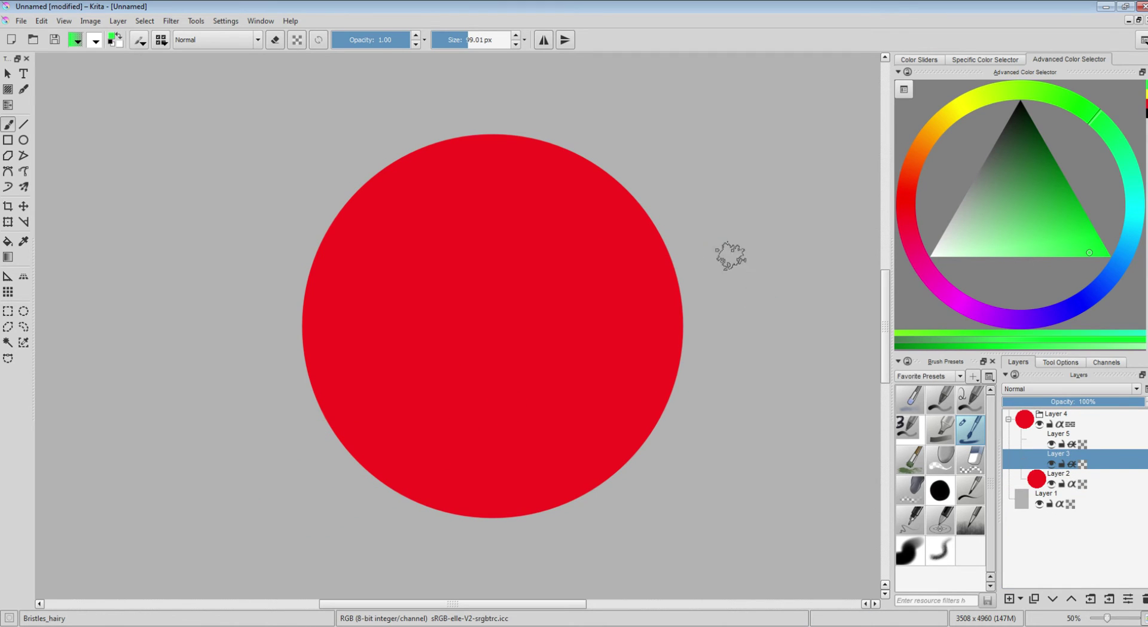
pyautogui.moveTo(705, 171)
pyautogui.mouseDown()
pyautogui.moveTo(297, 378)
pyautogui.moveTo(207, 506)
pyautogui.moveTo(431, 425)
pyautogui.moveTo(678, 263)
pyautogui.moveTo(807, 229)
pyautogui.moveTo(803, 270)
pyautogui.moveTo(676, 369)
pyautogui.moveTo(293, 542)
pyautogui.moveTo(307, 322)
pyautogui.moveTo(394, 157)
pyautogui.moveTo(530, 452)
pyautogui.moveTo(544, 419)
pyautogui.moveTo(505, 85)
pyautogui.moveTo(633, 349)
pyautogui.moveTo(689, 534)
pyautogui.moveTo(675, 243)
pyautogui.moveTo(649, 175)
pyautogui.moveTo(301, 463)
pyautogui.moveTo(567, 321)
pyautogui.moveTo(438, 363)
pyautogui.moveTo(436, 315)
pyautogui.moveTo(571, 320)
pyautogui.moveTo(413, 382)
pyautogui.mouseUp()
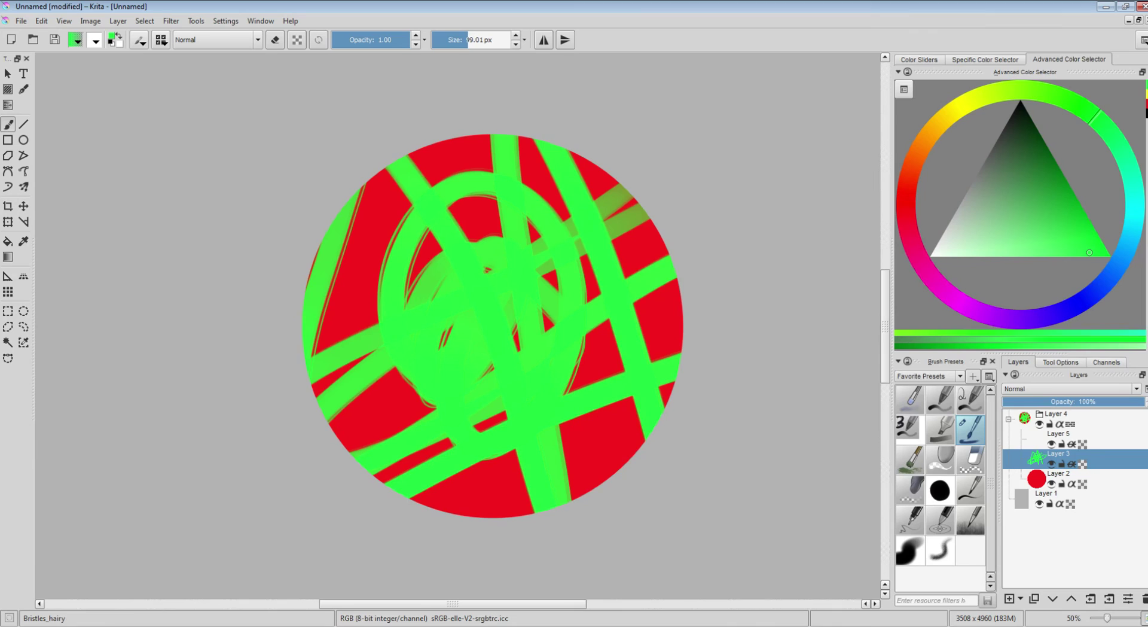
# Scribble yellow strokes across the circle on Layer 5 and turn inherit alpha back on for Layers 3 and 5
pyautogui.click(1076, 438)
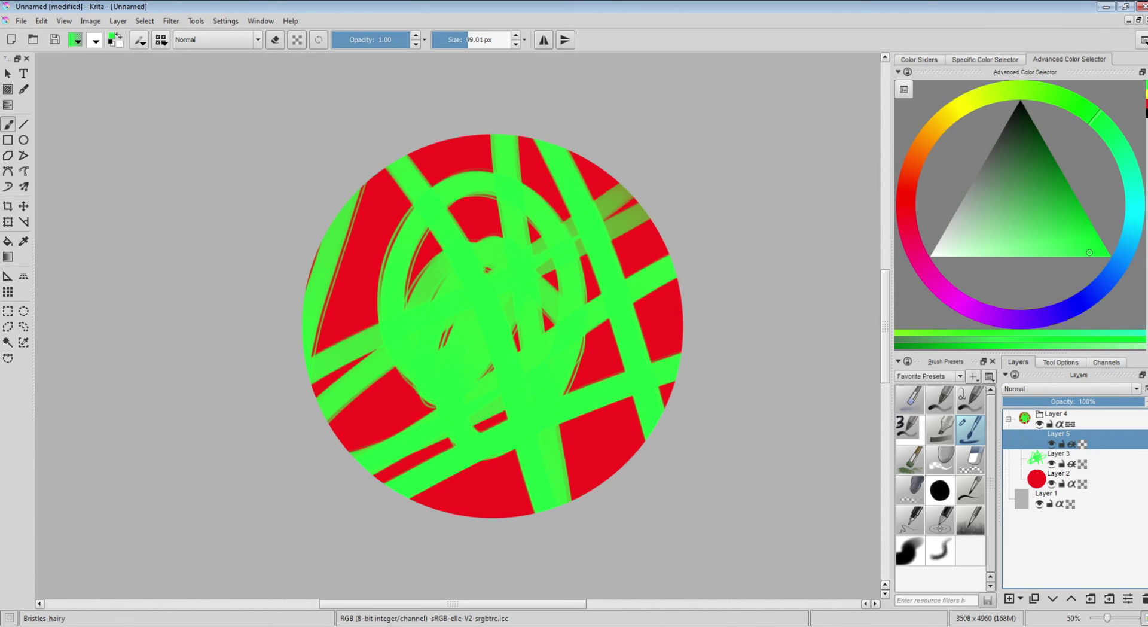
pyautogui.click(955, 110)
pyautogui.moveTo(625, 194); pyautogui.dragTo(380, 419)
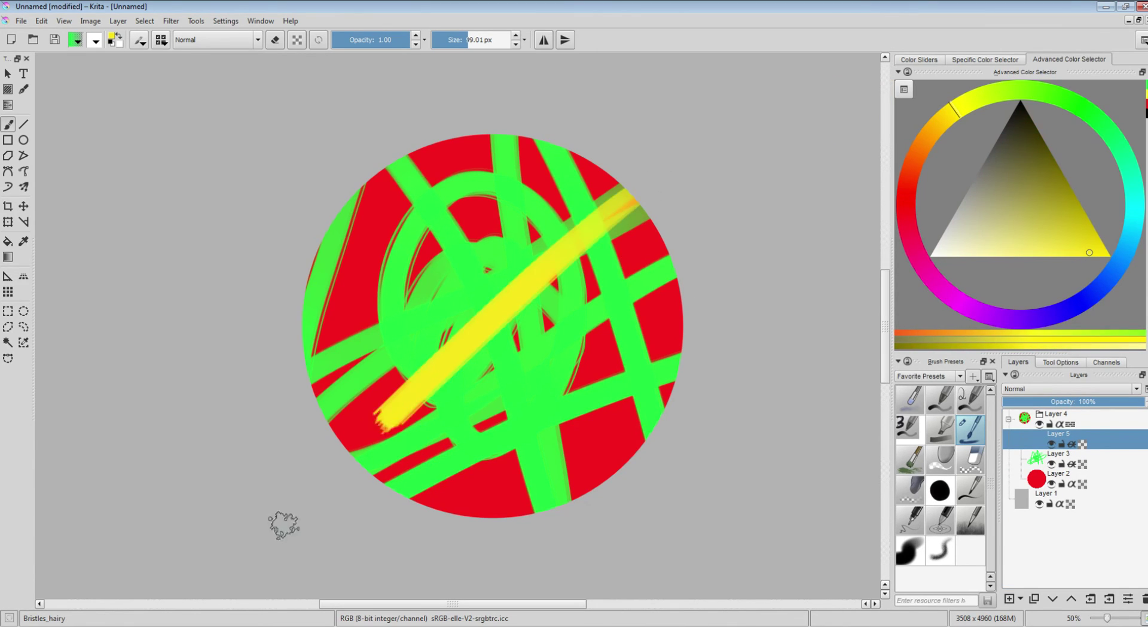
pyautogui.moveTo(283, 525)
pyautogui.mouseDown()
pyautogui.moveTo(615, 471)
pyautogui.moveTo(341, 468)
pyautogui.moveTo(863, 422)
pyautogui.mouseUp()
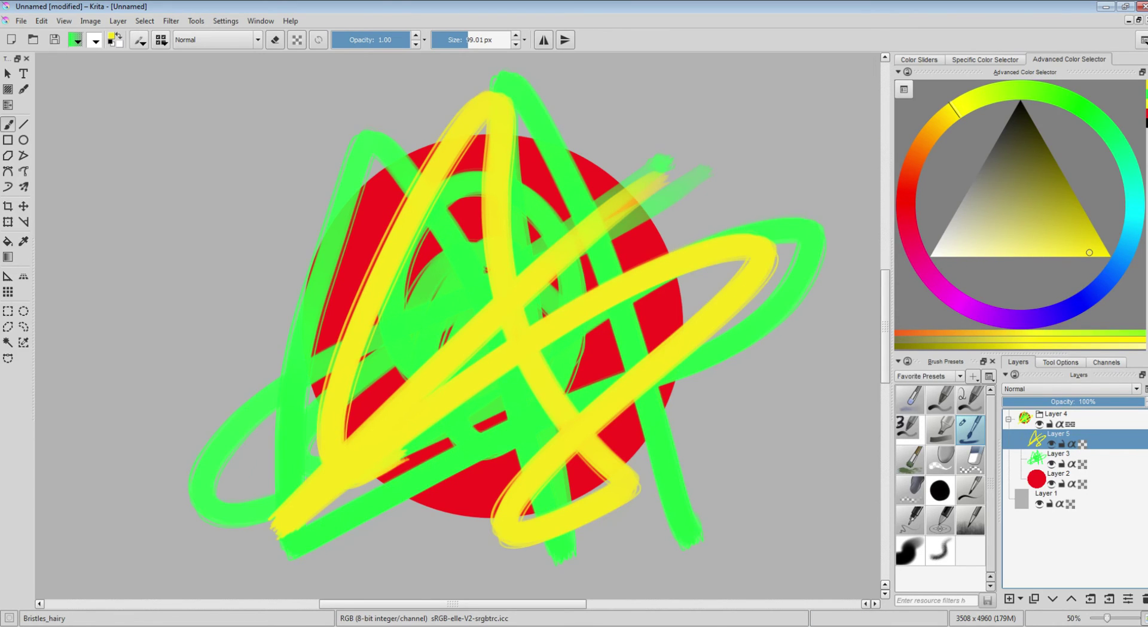
pyautogui.click(1071, 463)
pyautogui.click(1071, 443)
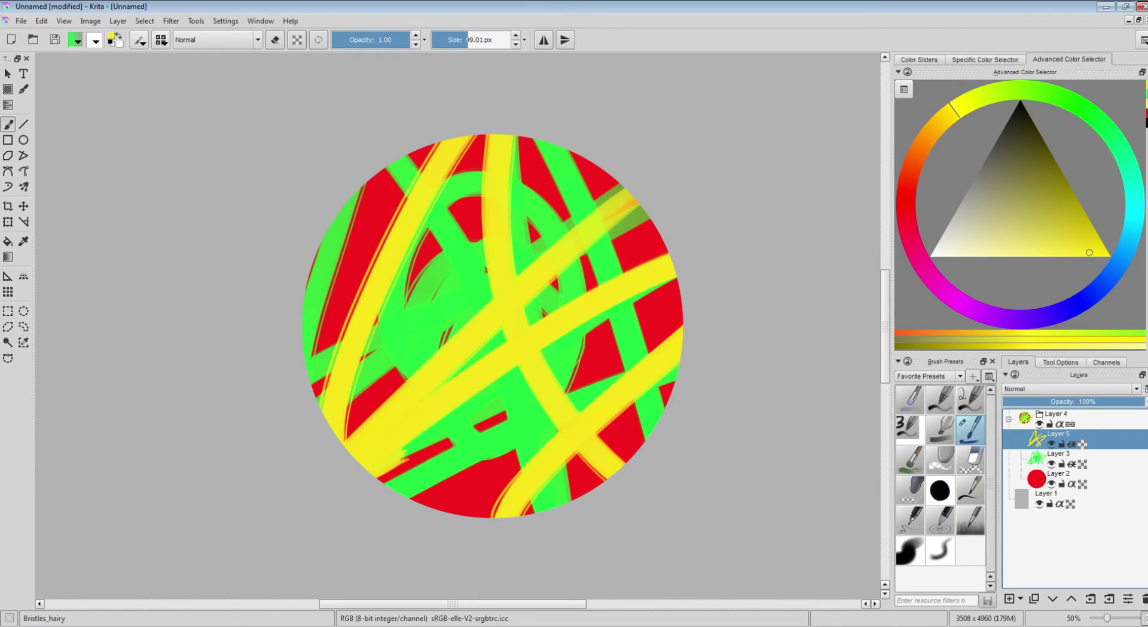
pyautogui.click(1088, 417)
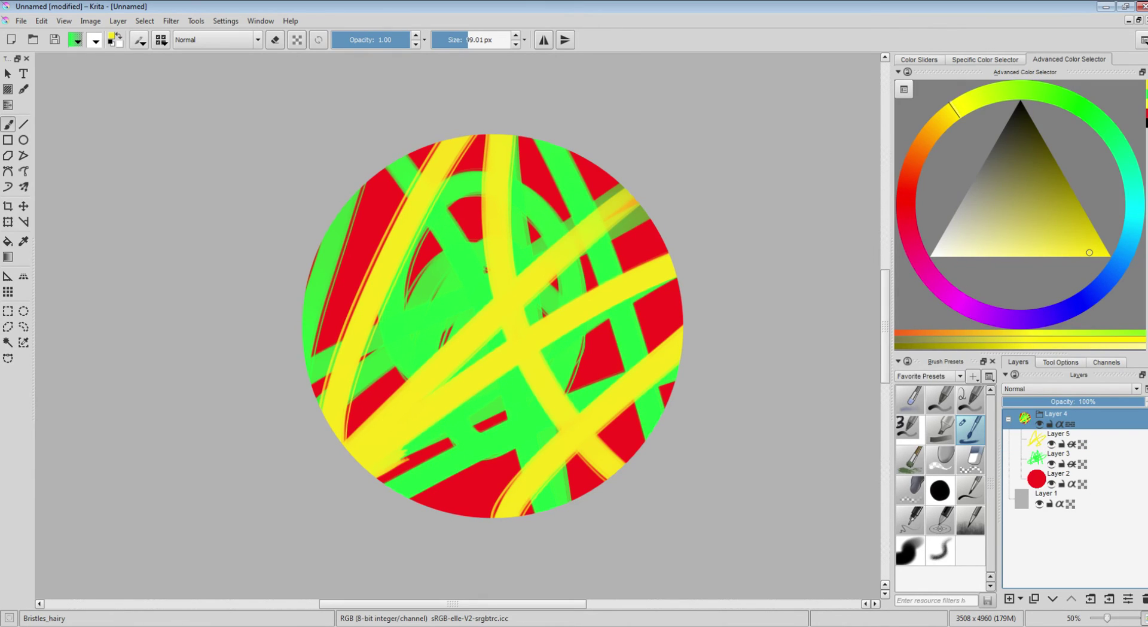
pyautogui.rightClick(1056, 414)
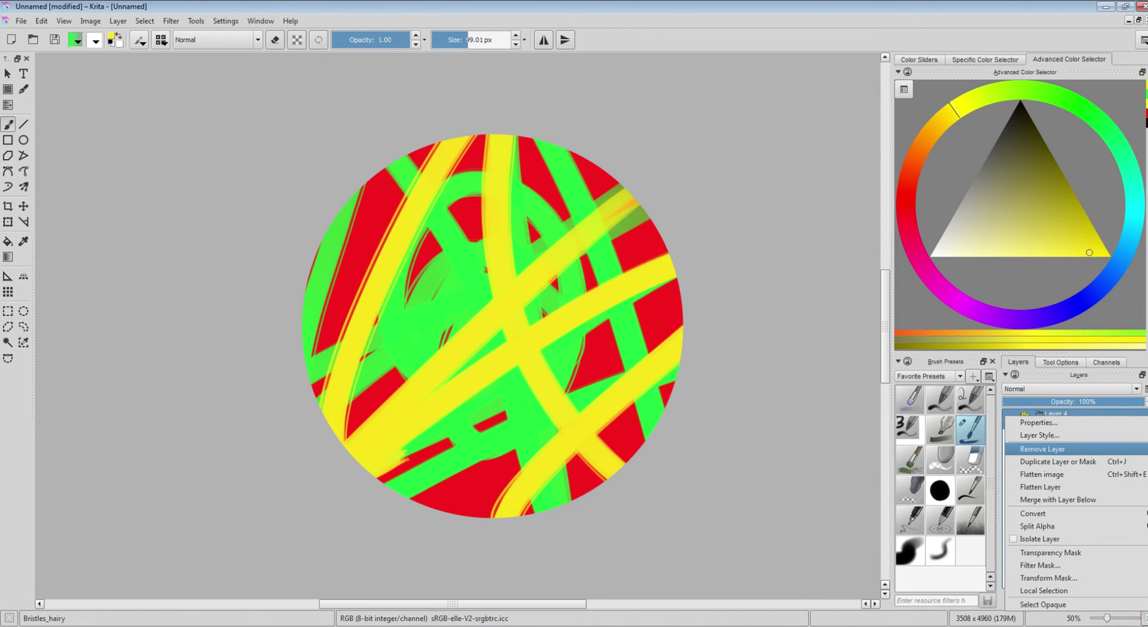
pyautogui.click(864, 423)
# Move Layers 5, 3 and 2 out of the Layer 4 group and delete the empty group
pyautogui.click(1099, 438)
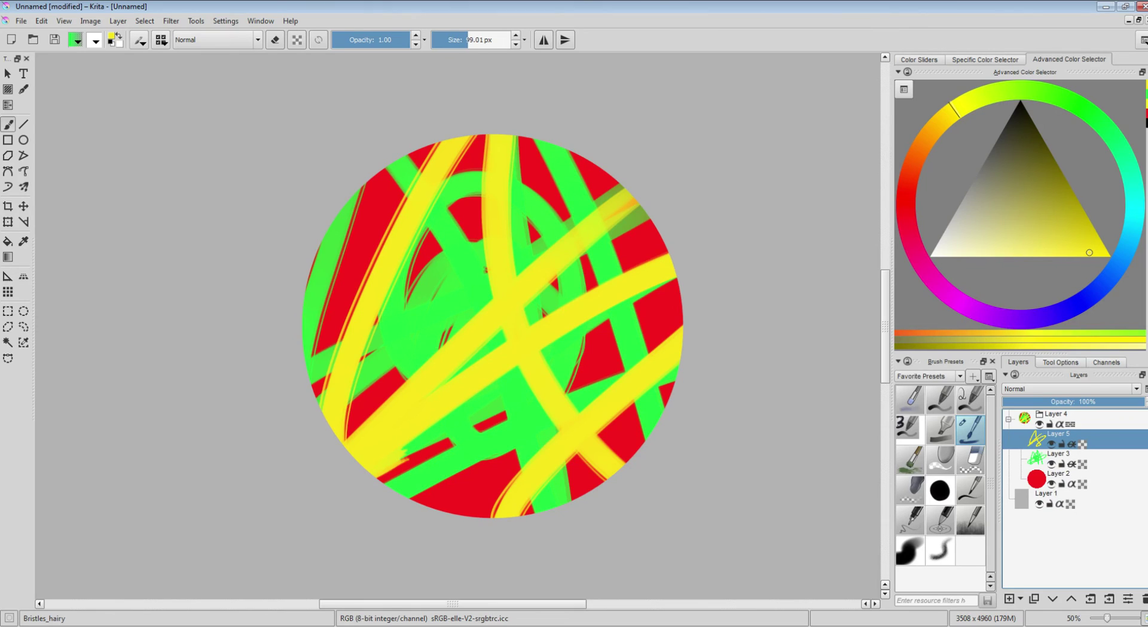
pyautogui.keyDown('shift'); pyautogui.click(1099, 479); pyautogui.keyUp('shift')
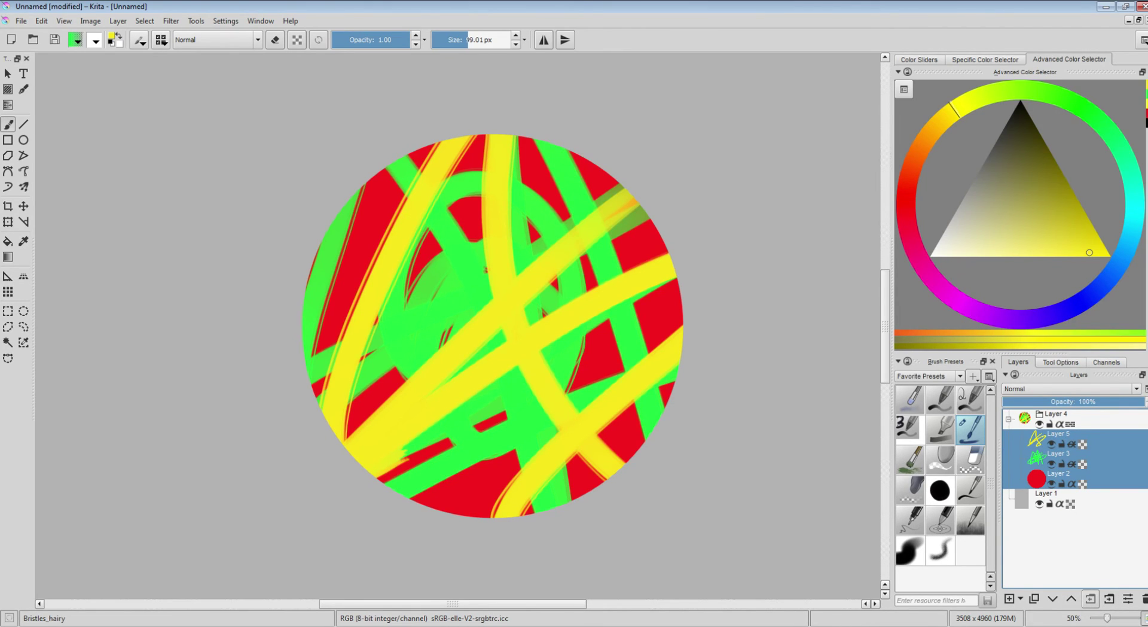
pyautogui.click(1090, 598)
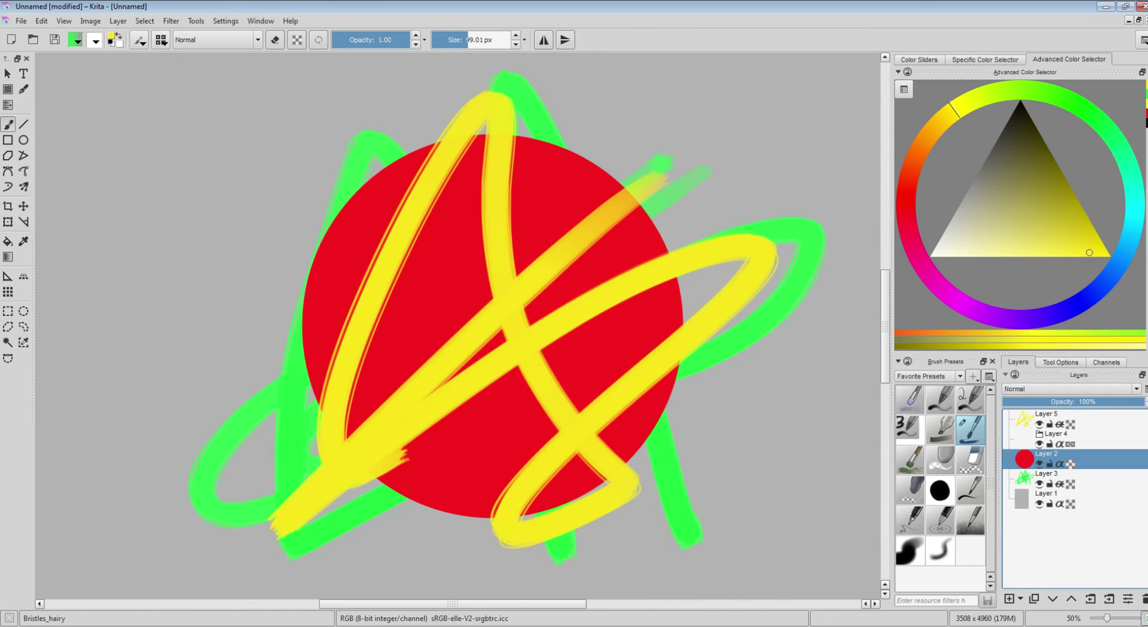
pyautogui.click(1099, 438)
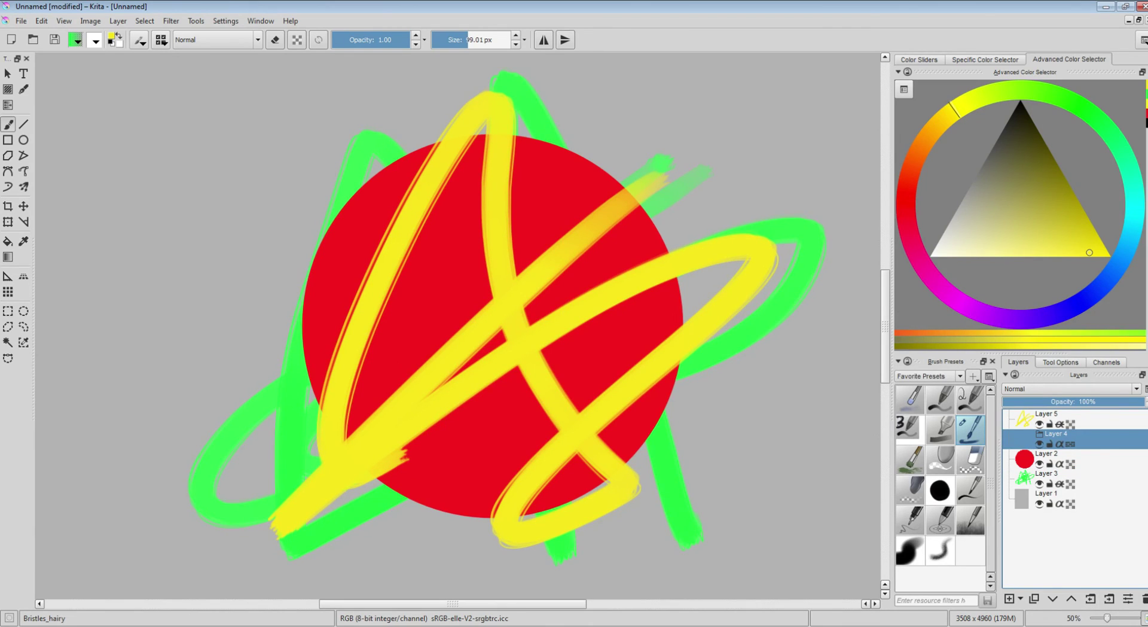
pyautogui.click(1144, 597)
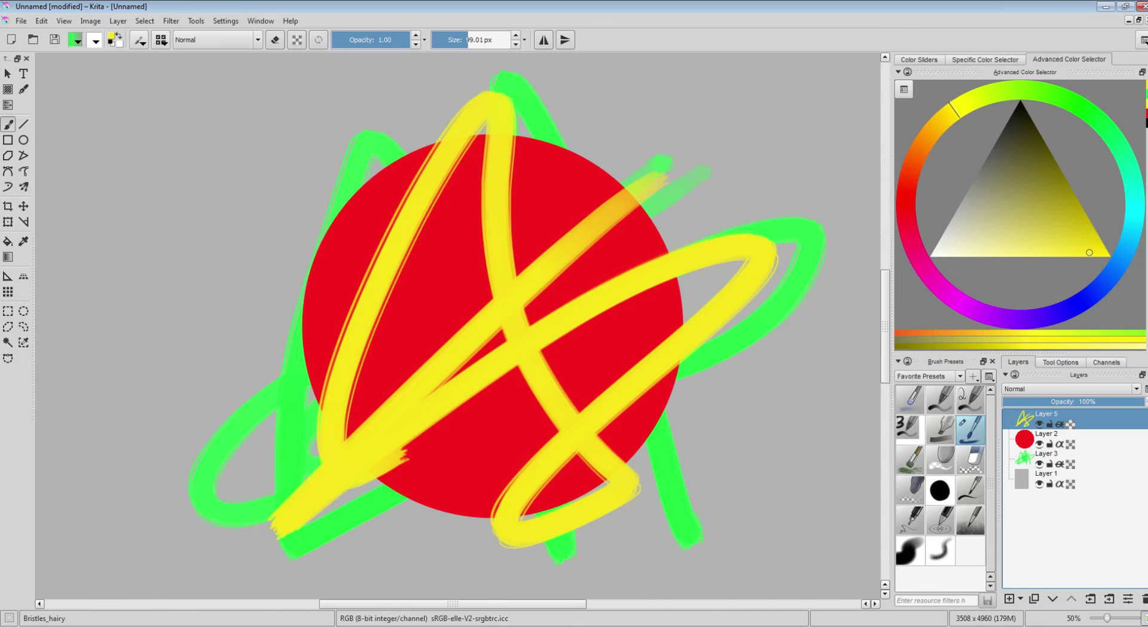
# Reorder the red circle's Layer 2 beneath Layer 3 and add a new group above Layer 5
pyautogui.click(1099, 439)
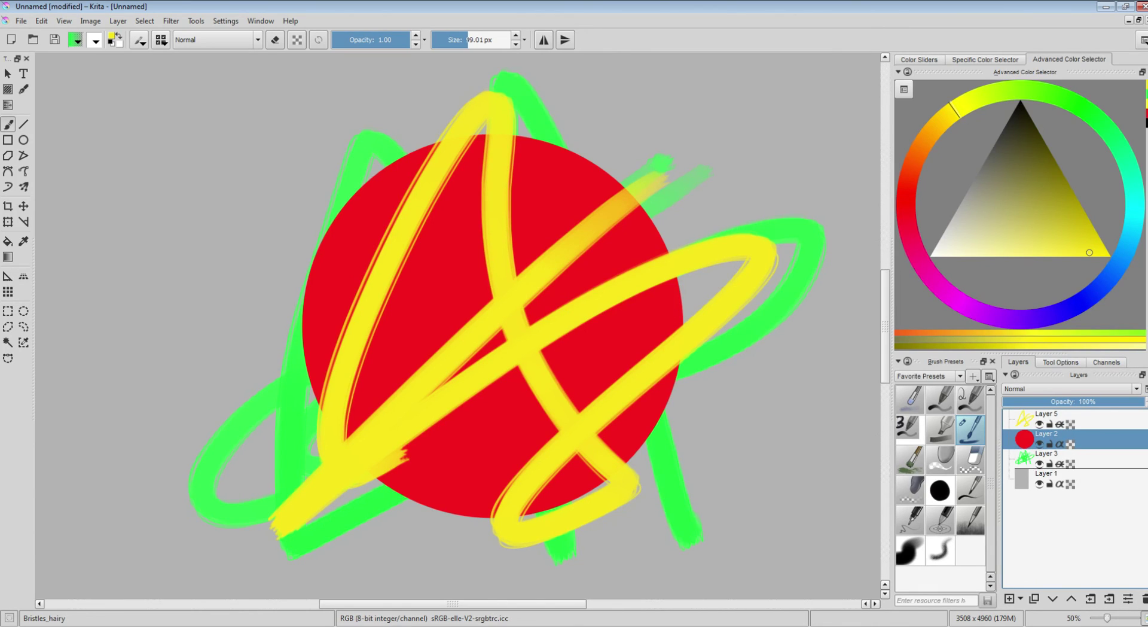
pyautogui.moveTo(1076, 439); pyautogui.dragTo(1076, 469)
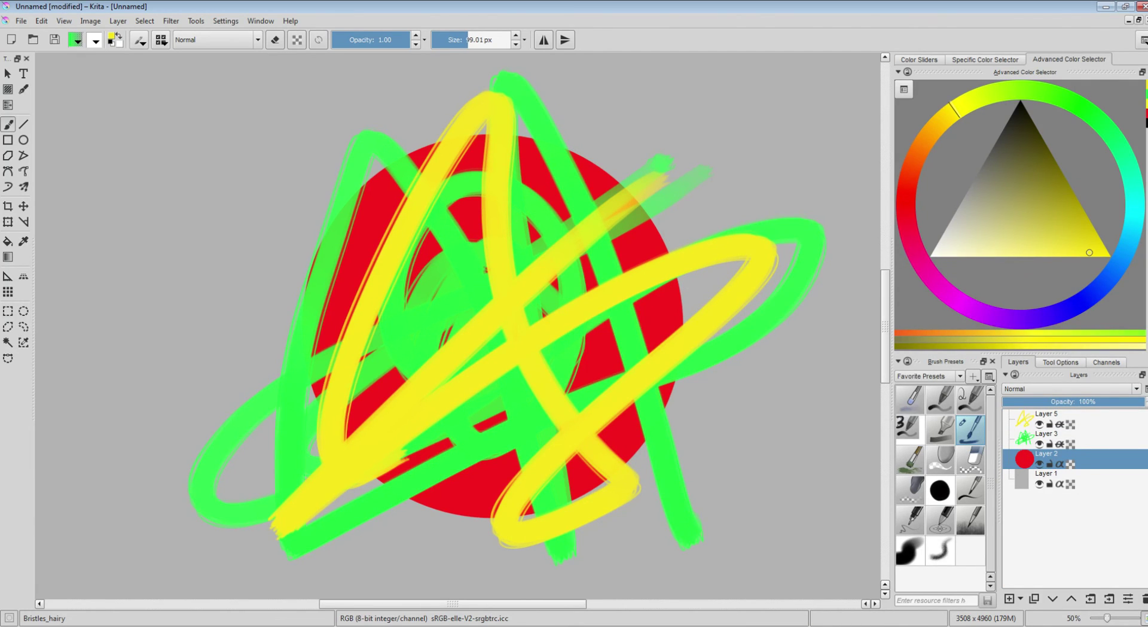
pyautogui.click(1076, 438)
pyautogui.keyDown('shift'); pyautogui.click(1076, 418); pyautogui.keyUp('shift')
pyautogui.click(1076, 458)
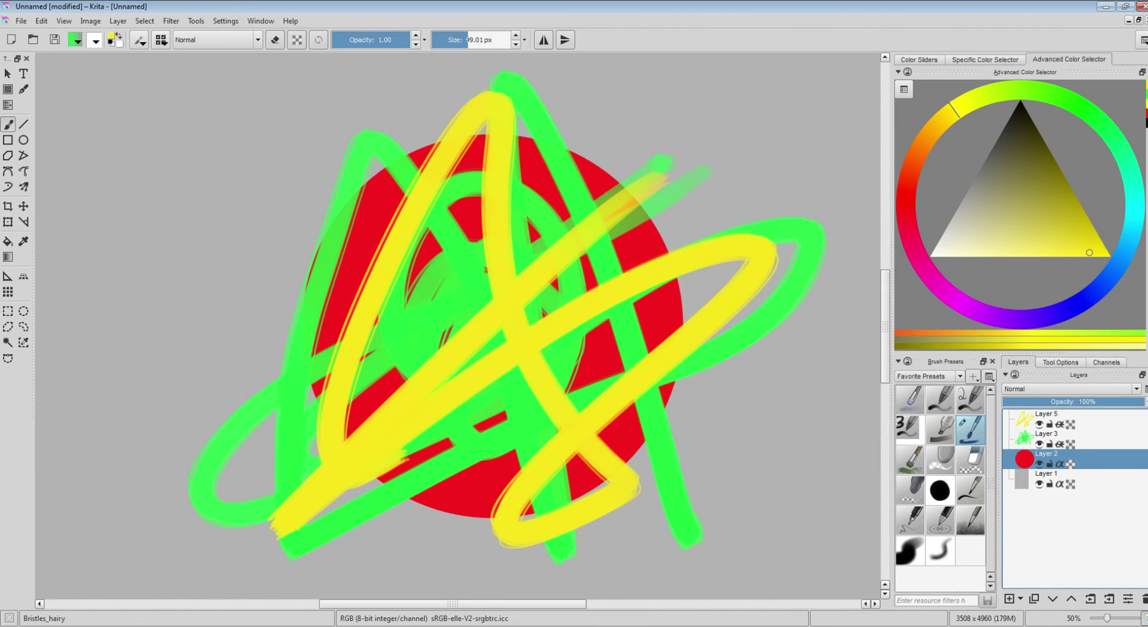
pyautogui.keyDown('shift'); pyautogui.click(1076, 418); pyautogui.keyUp('shift')
pyautogui.hotkey('ctrl', 'g')
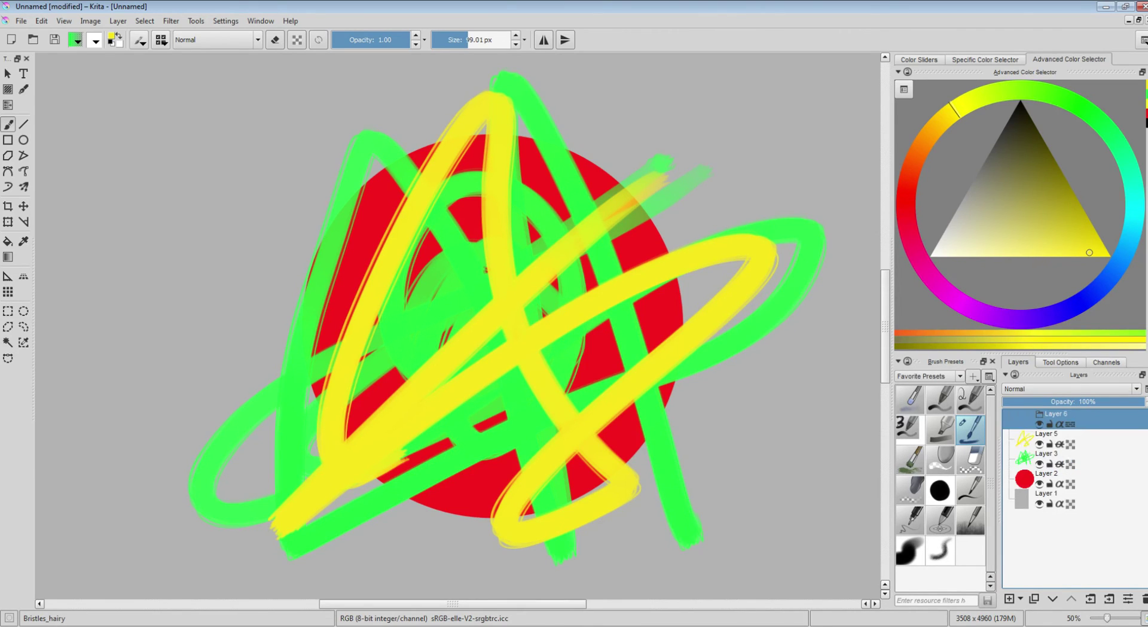
# Move Layers 5, 3 and 2 into the new group, keeping the red circle's layer at the base
pyautogui.click(1076, 438)
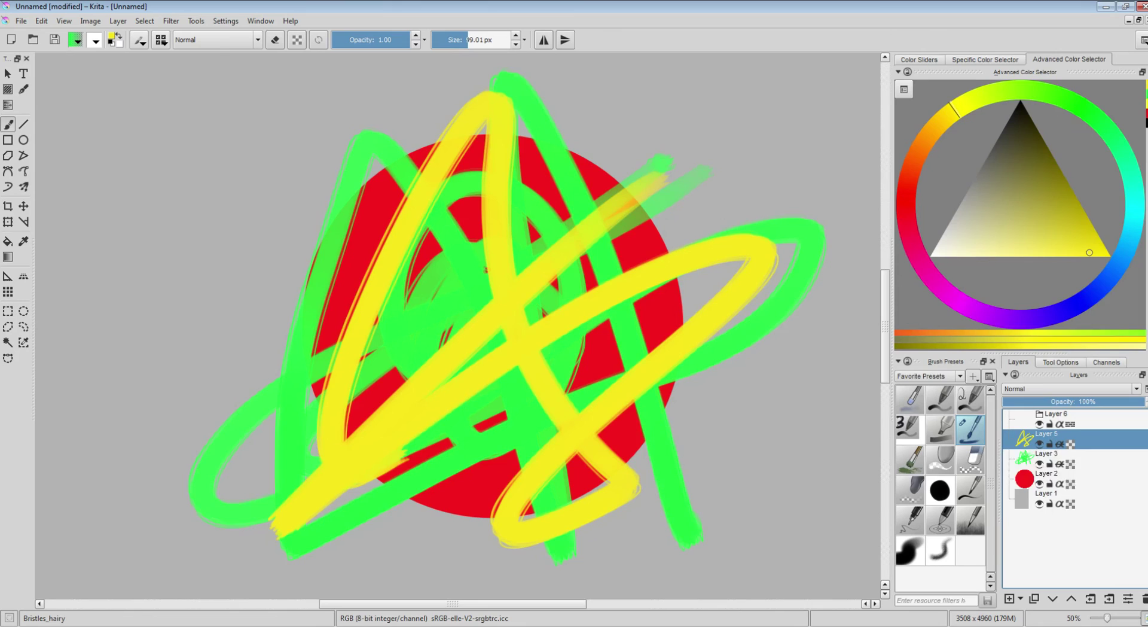
pyautogui.keyDown('shift'); pyautogui.click(1076, 478); pyautogui.keyUp('shift')
pyautogui.click(1109, 598)
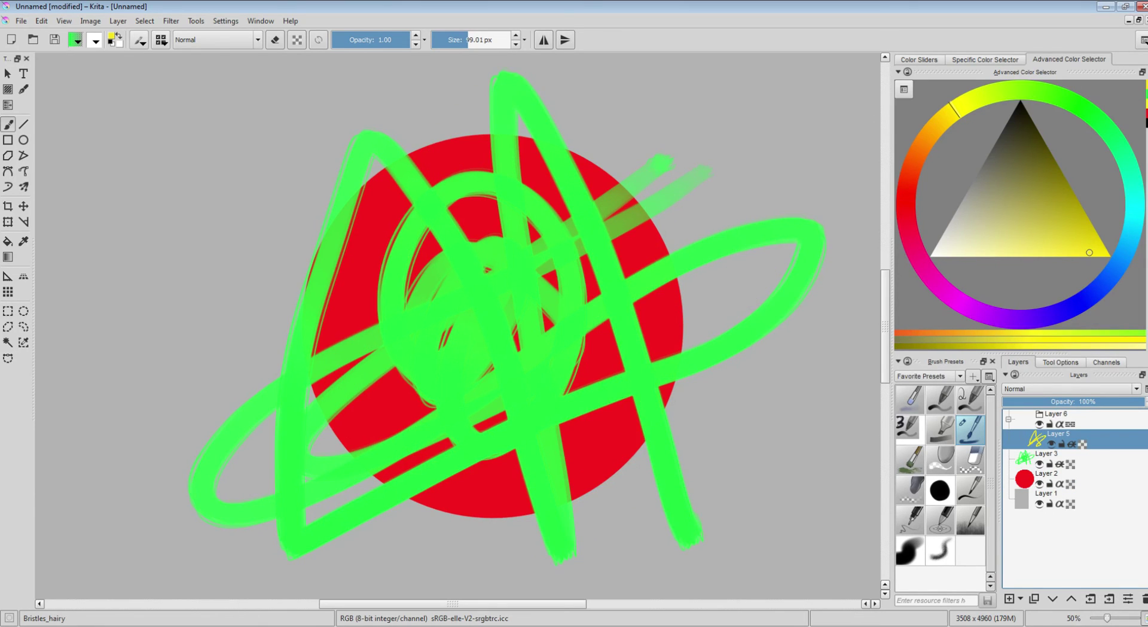
pyautogui.click(1077, 459)
pyautogui.click(1109, 598)
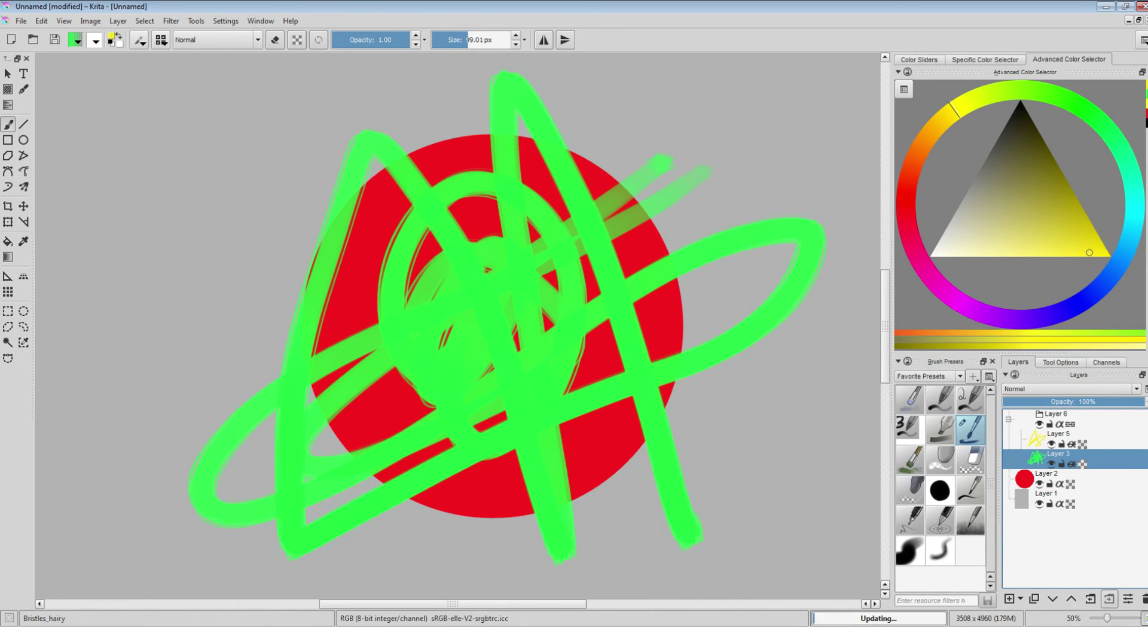
pyautogui.click(1052, 477)
pyautogui.click(1109, 598)
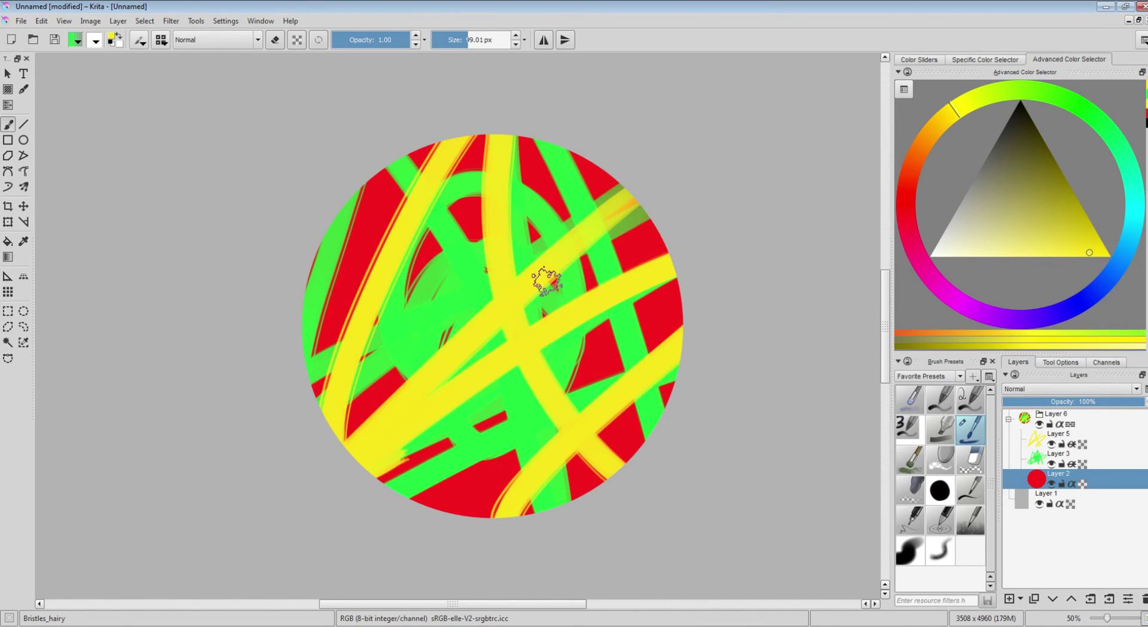
pyautogui.moveTo(546, 280); pyautogui.dragTo(550, 320)
pyautogui.scroll(-4, 562, 244)
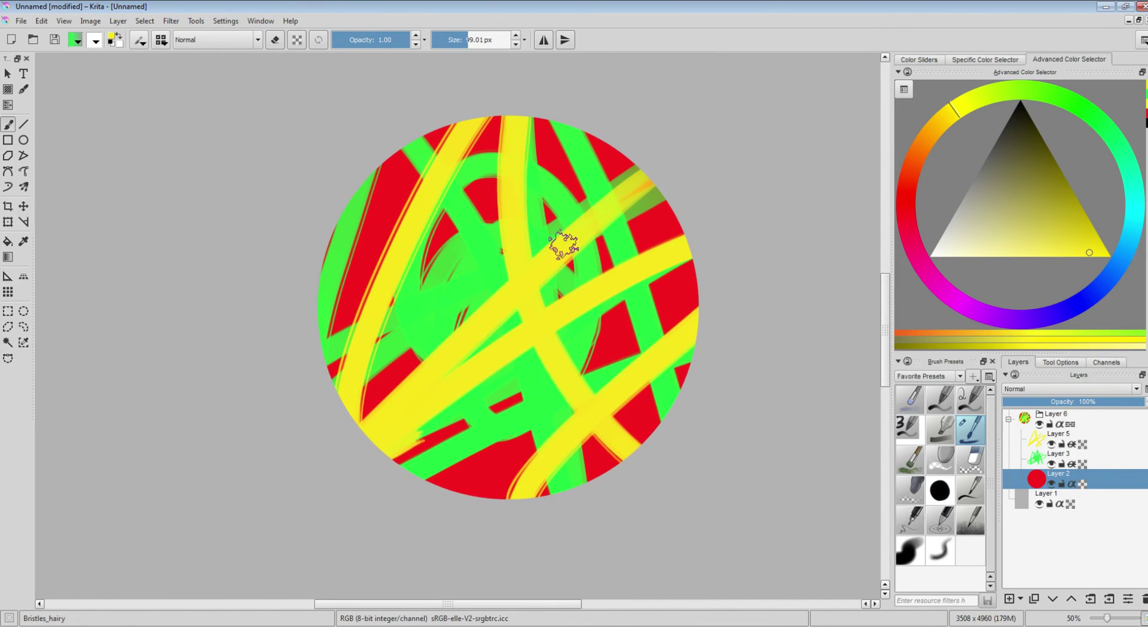